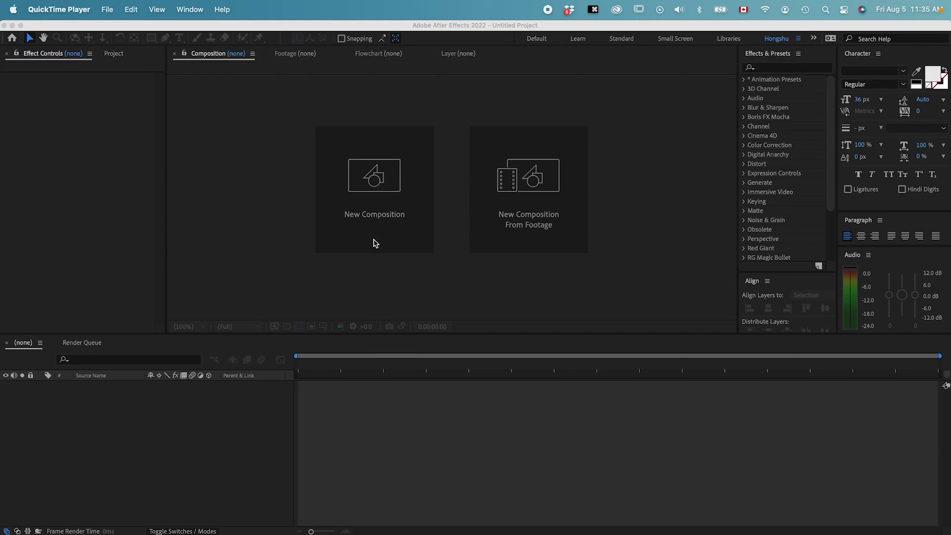
Step: Start a new composition from the Composition panel
click(378, 224)
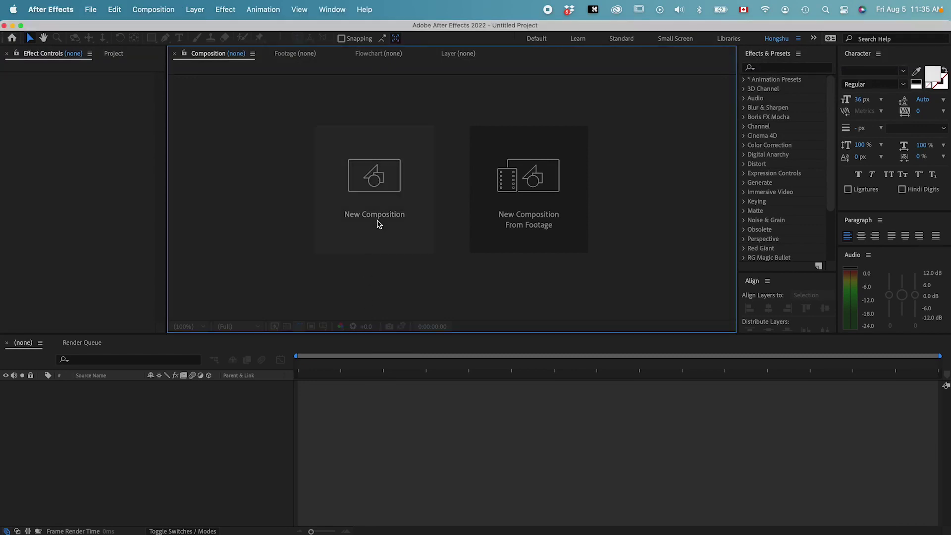
click(378, 224)
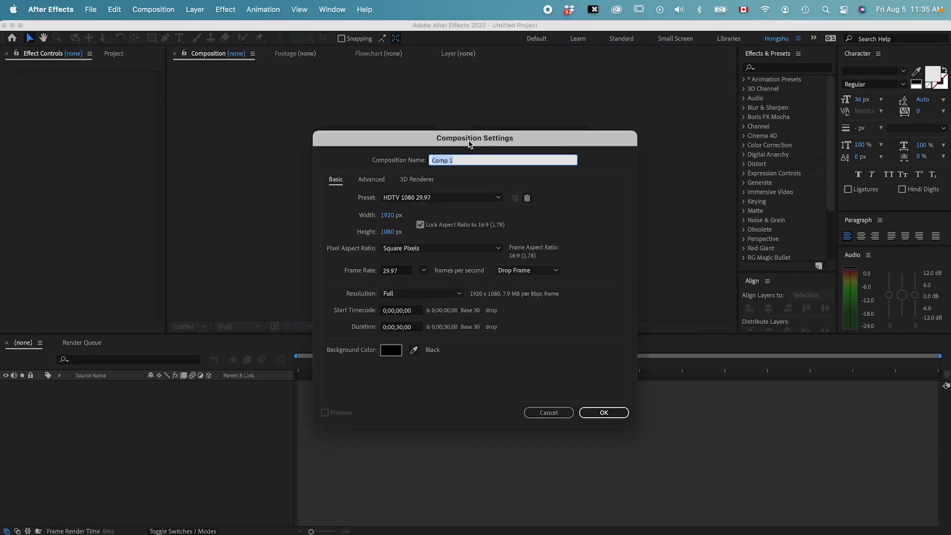
drag(469, 145, 461, 130)
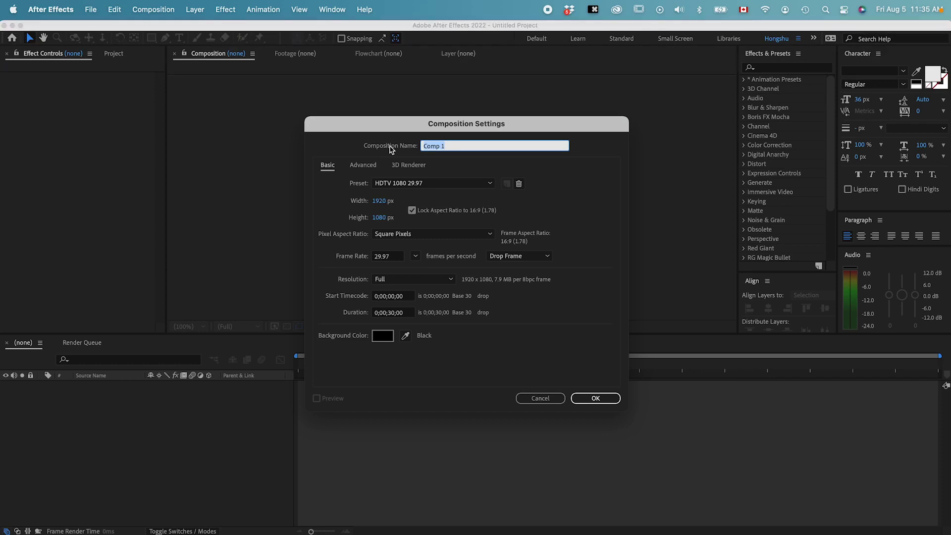
Step: Name the new composition 'Main Comp' in Composition Settings
text(MAin)
key(BackSpace)
key(BackSpace)
key(BackSpace)
text(ai)
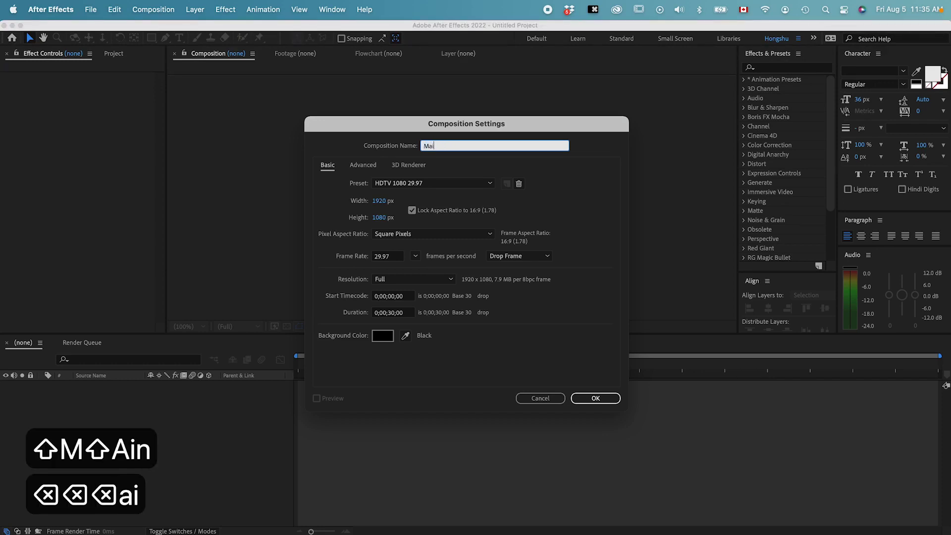
text(n Comp)
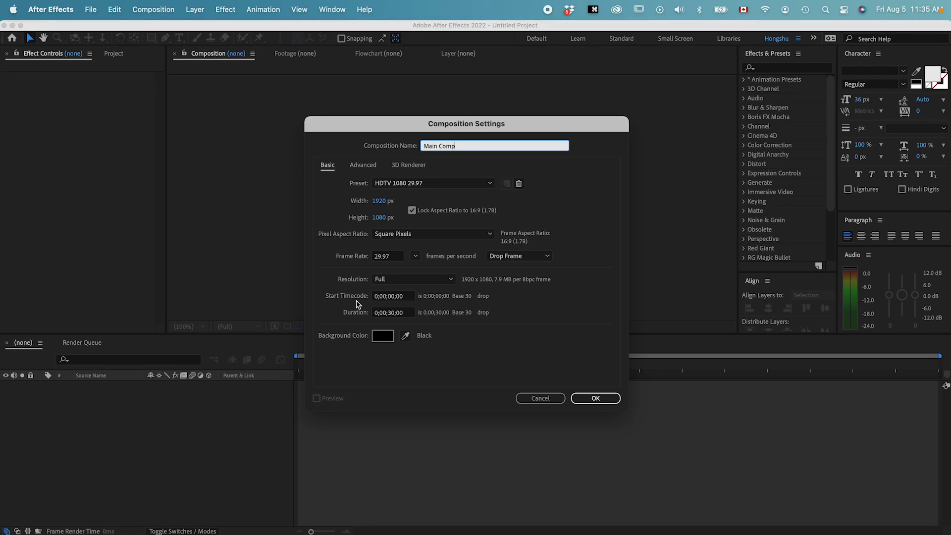
drag(478, 124, 475, 91)
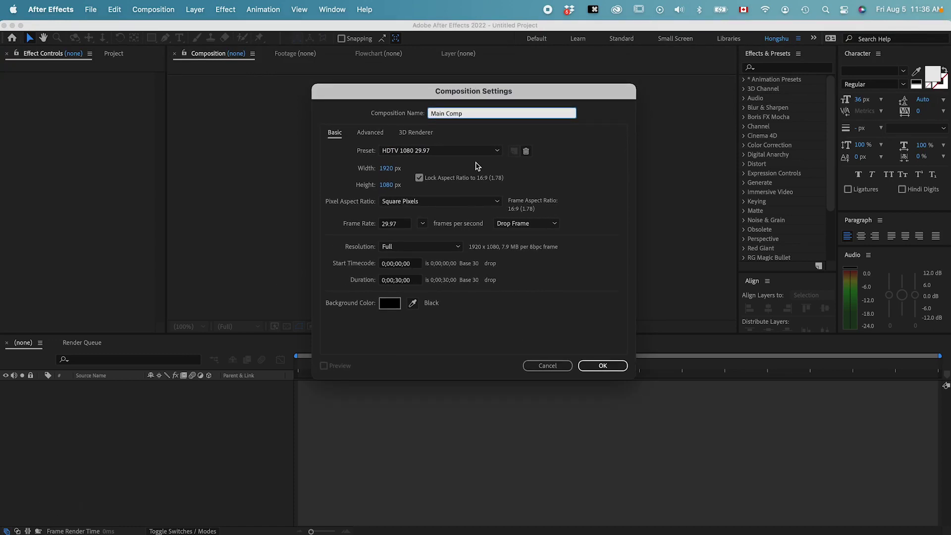
drag(497, 97, 495, 107)
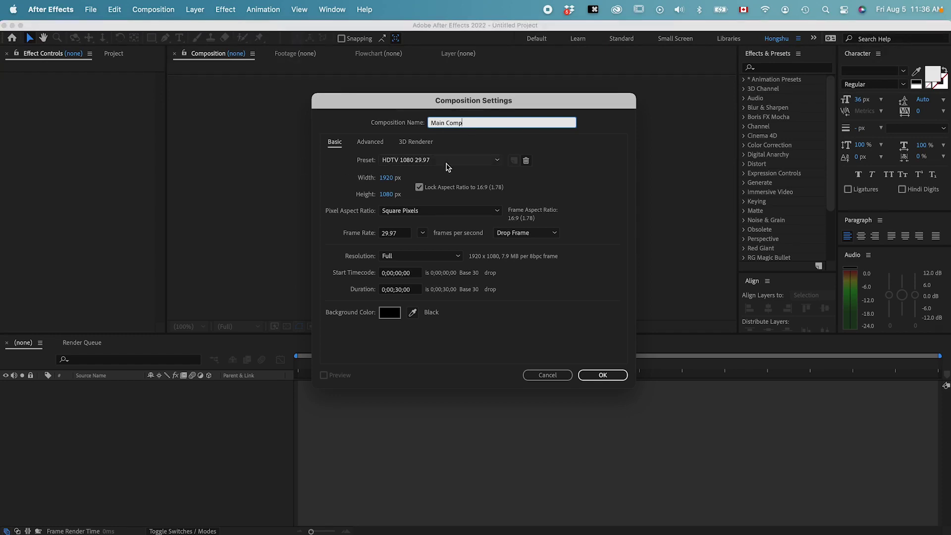
click(420, 163)
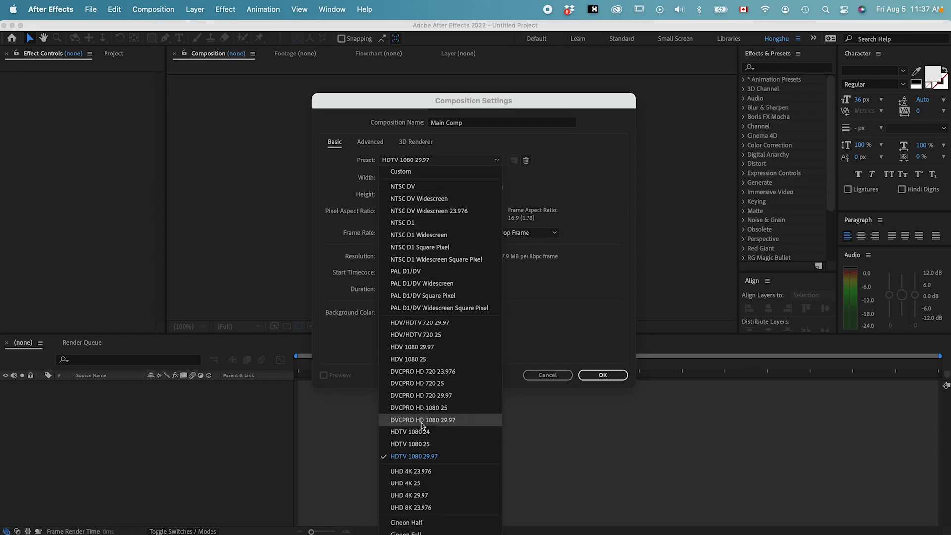
click(366, 188)
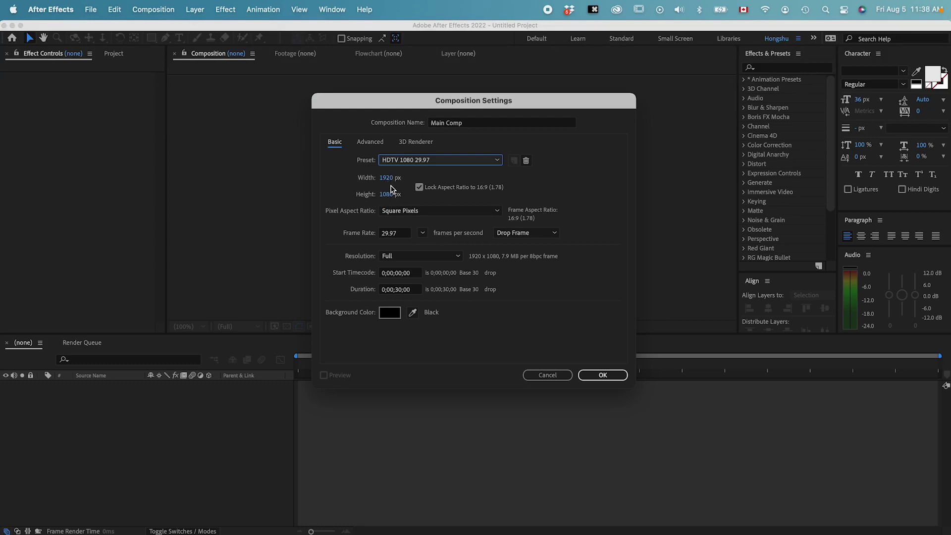
Step: Keep Square Pixels as the pixel aspect ratio and set the frame rate to 30 fps
click(421, 214)
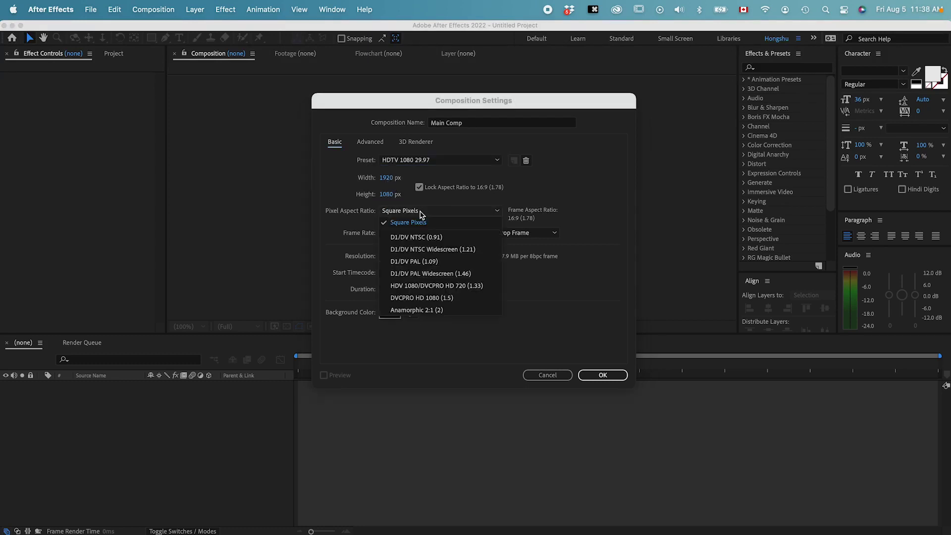
click(416, 227)
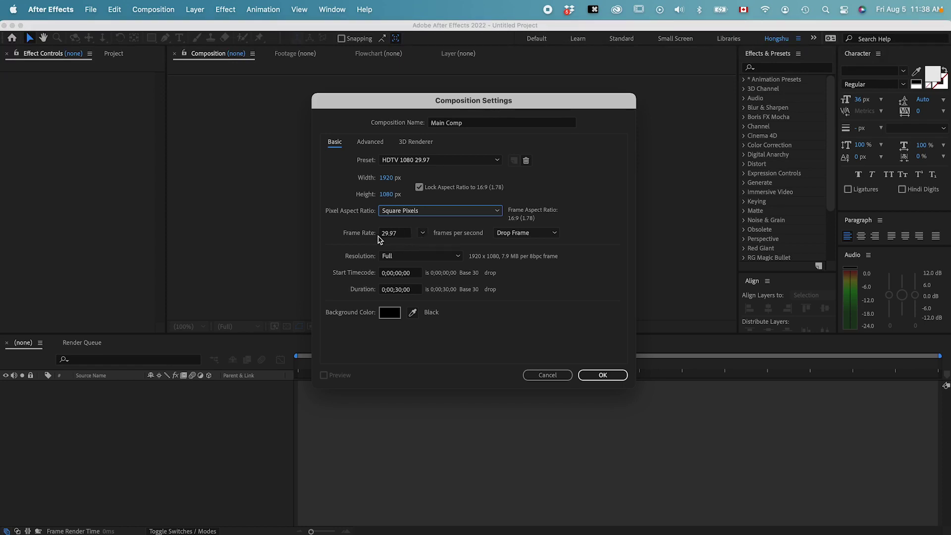
click(422, 234)
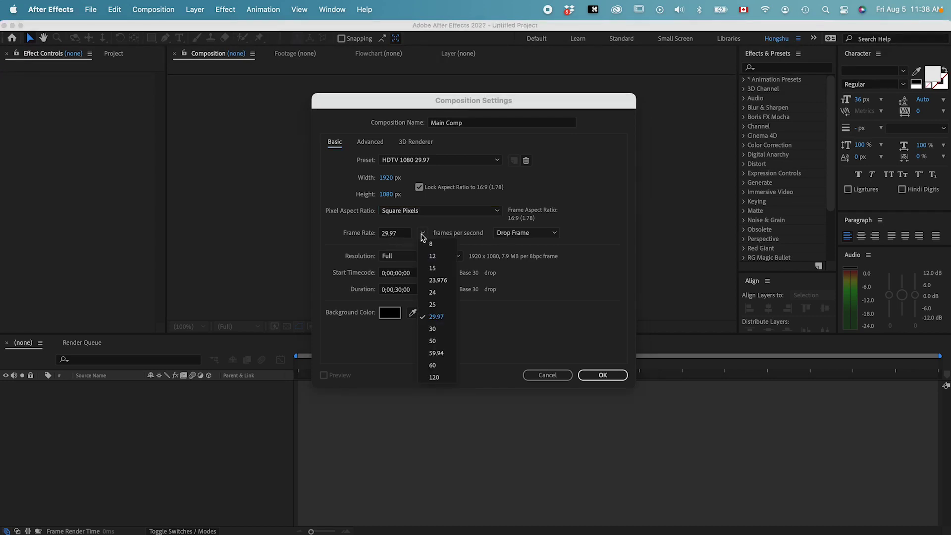
click(439, 331)
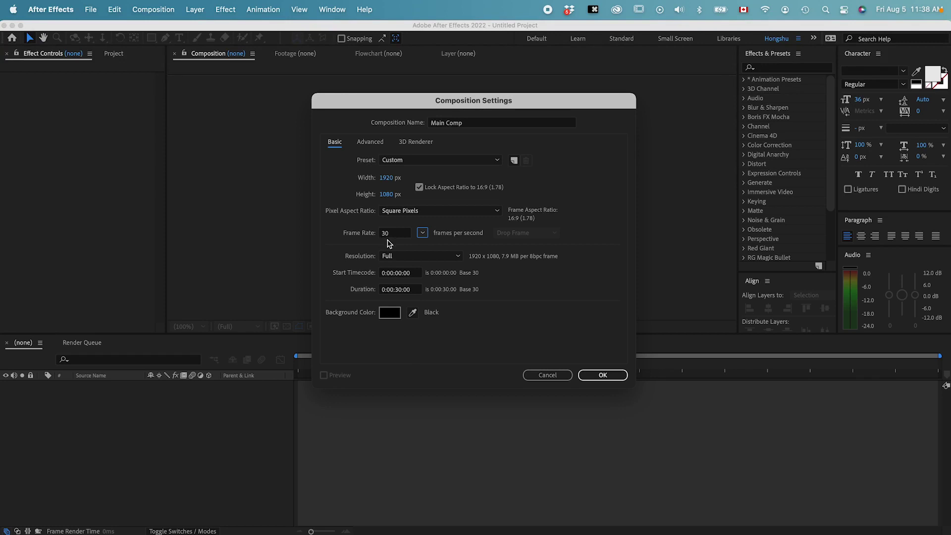
Step: Try a 24 fps frame rate, then return it to 30 fps
click(422, 233)
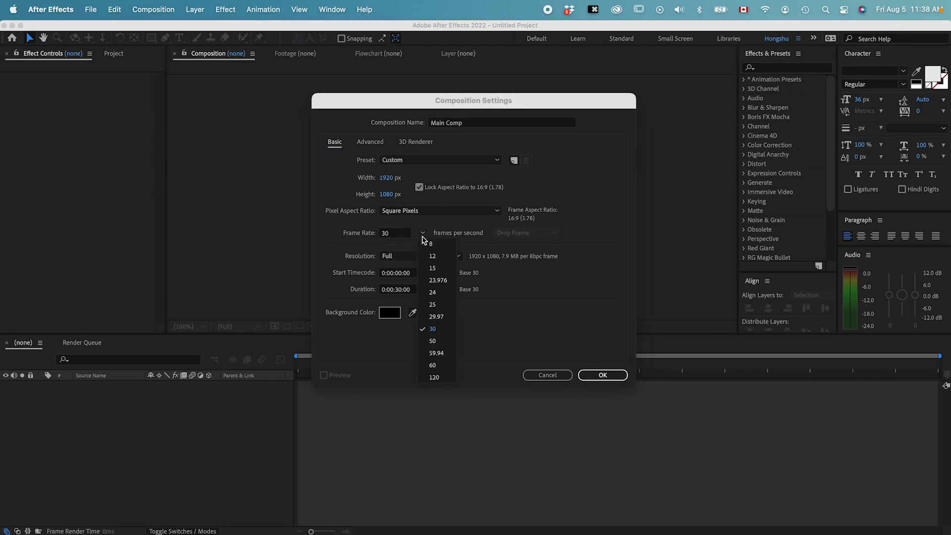
click(432, 293)
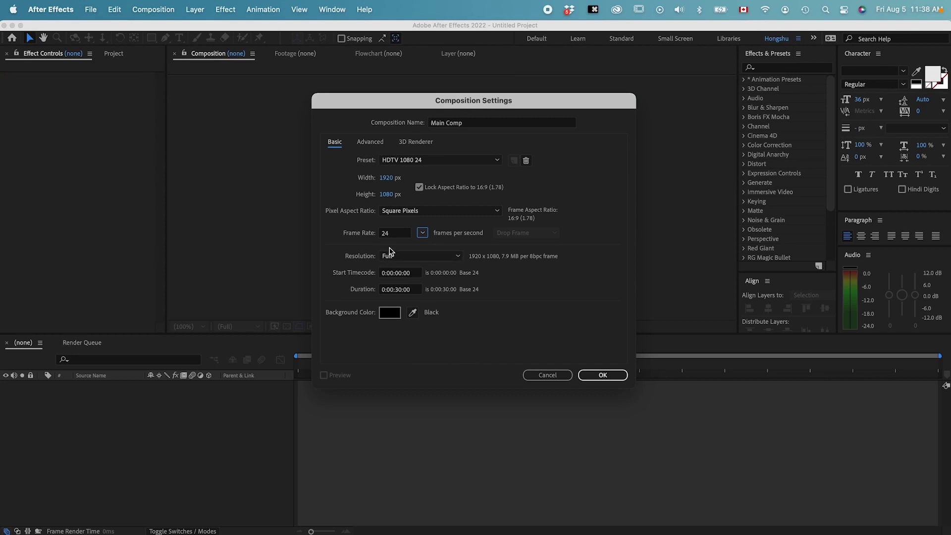
click(422, 234)
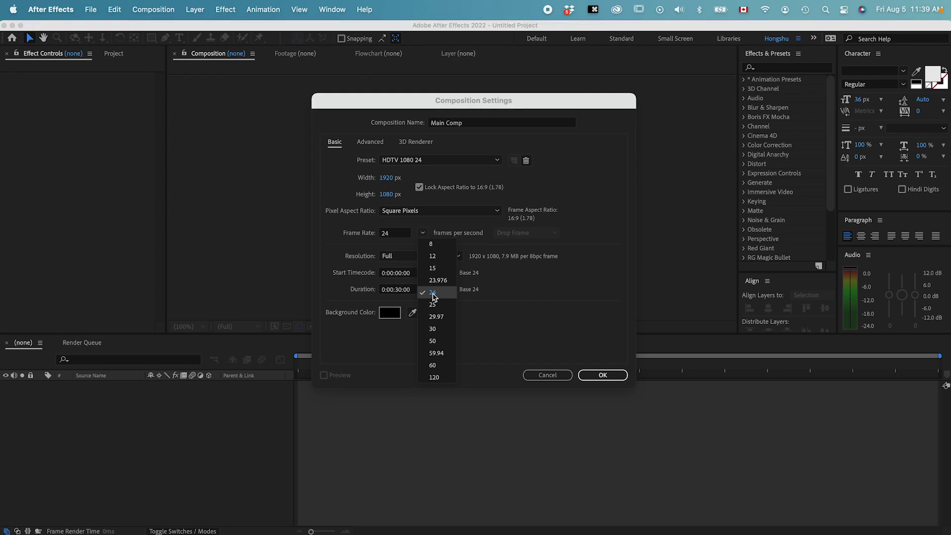
click(433, 329)
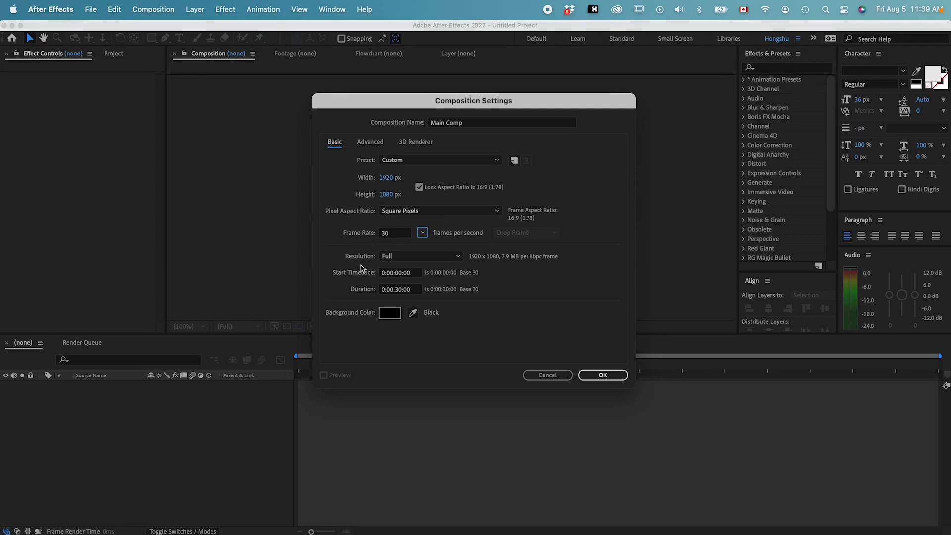
Step: Keep Full resolution and shorten the duration from 30 to 15 seconds (0:00:15:00)
click(437, 257)
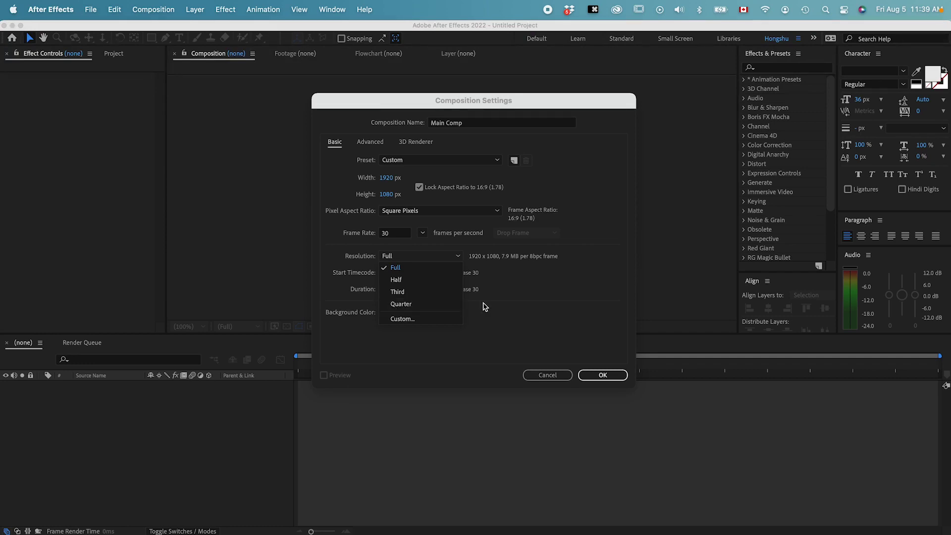
click(411, 273)
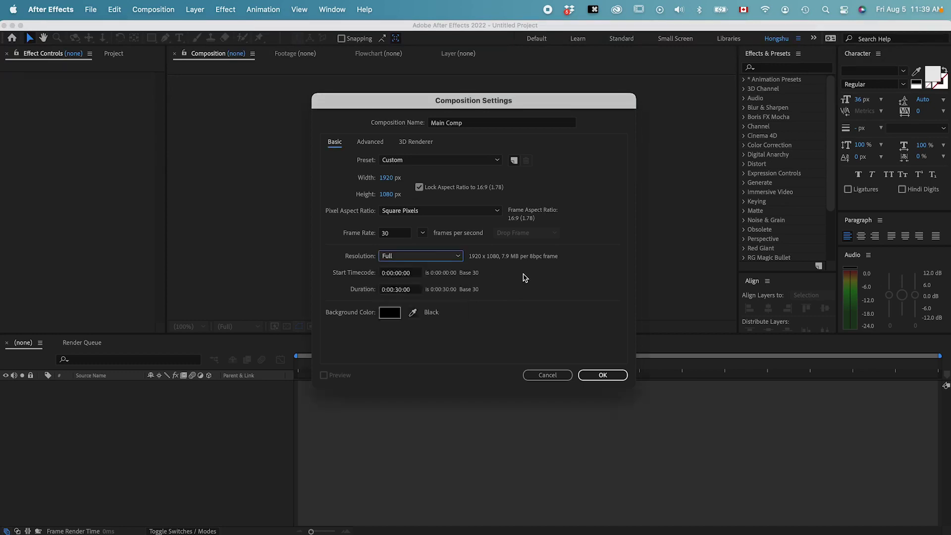
click(399, 290)
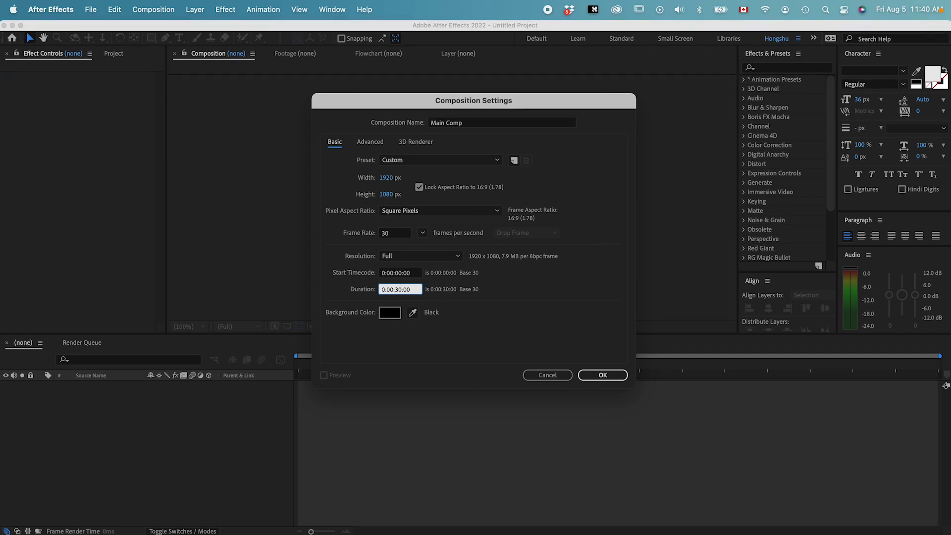
key(BackSpace)
key(BackSpace)
text(15)
click(390, 313)
mouse_move(408, 284)
mouse_down()
mouse_move(471, 181)
mouse_move(472, 253)
mouse_move(329, 152)
mouse_up()
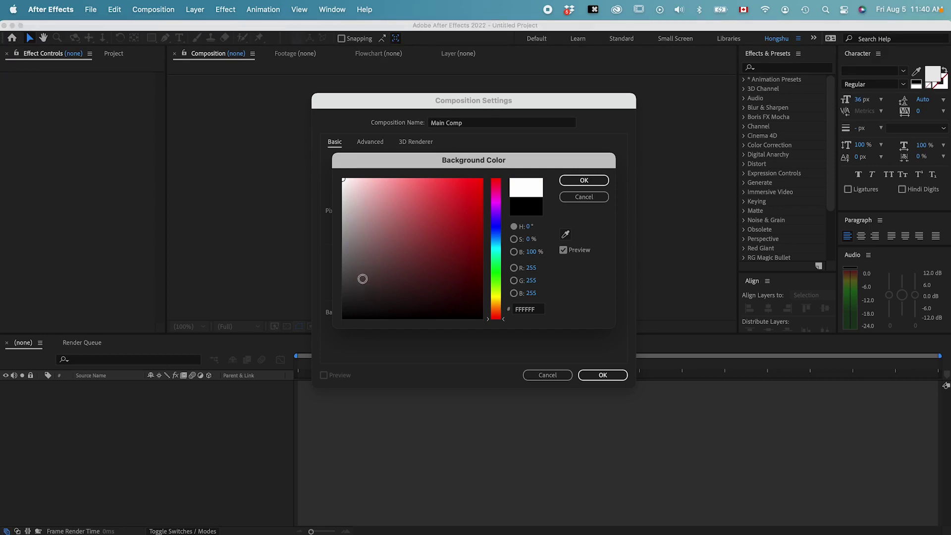
drag(354, 296, 299, 326)
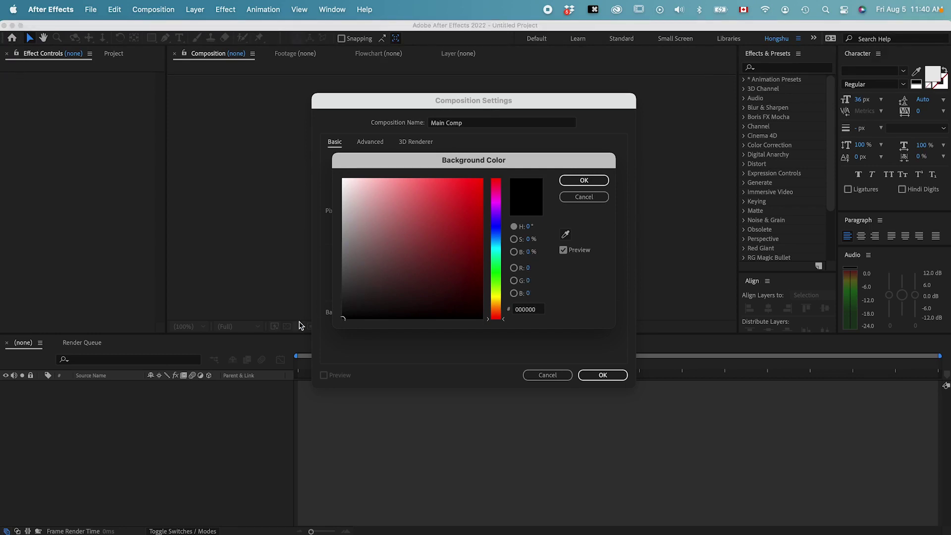
click(584, 180)
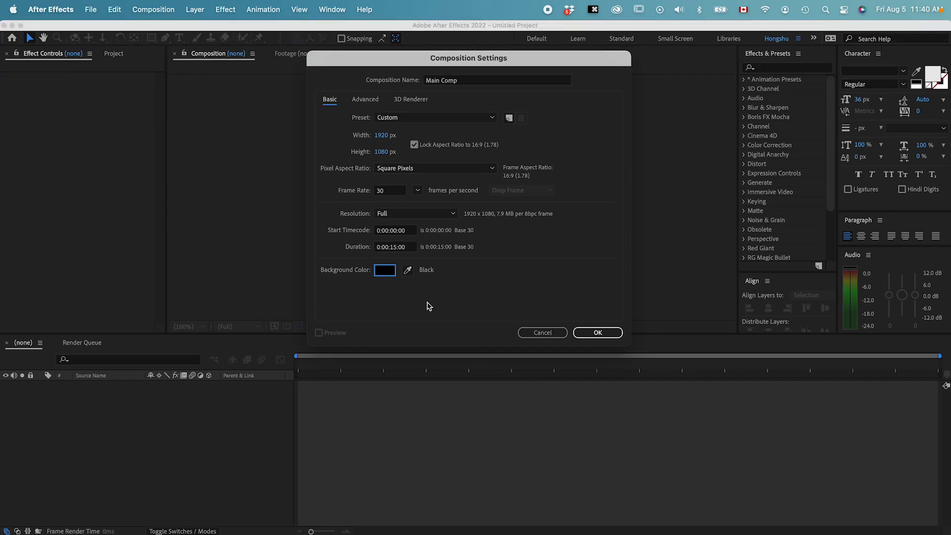
Step: Create Main Comp, then scrub its timeline, toggling the time display between frame count and timecode
click(597, 333)
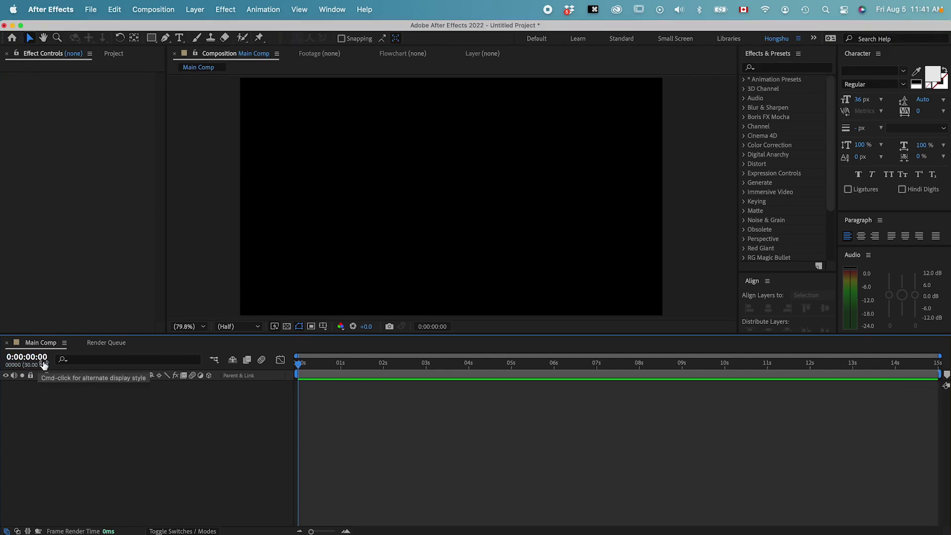
drag(301, 366, 340, 367)
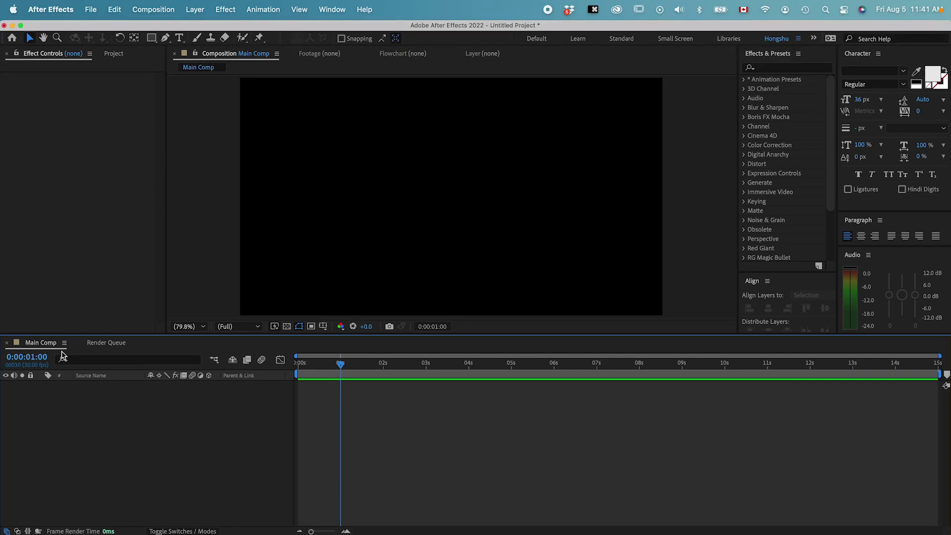
super+click(38, 360)
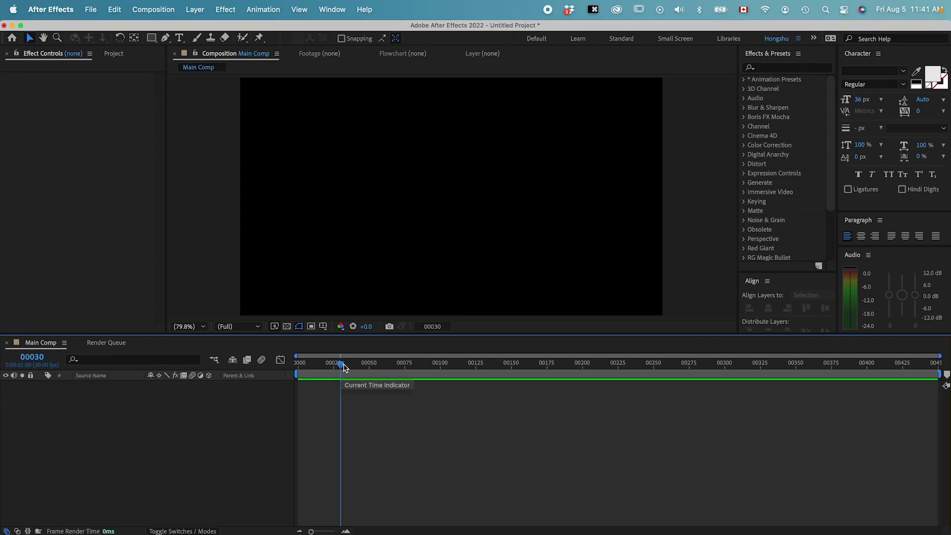
drag(343, 367, 445, 368)
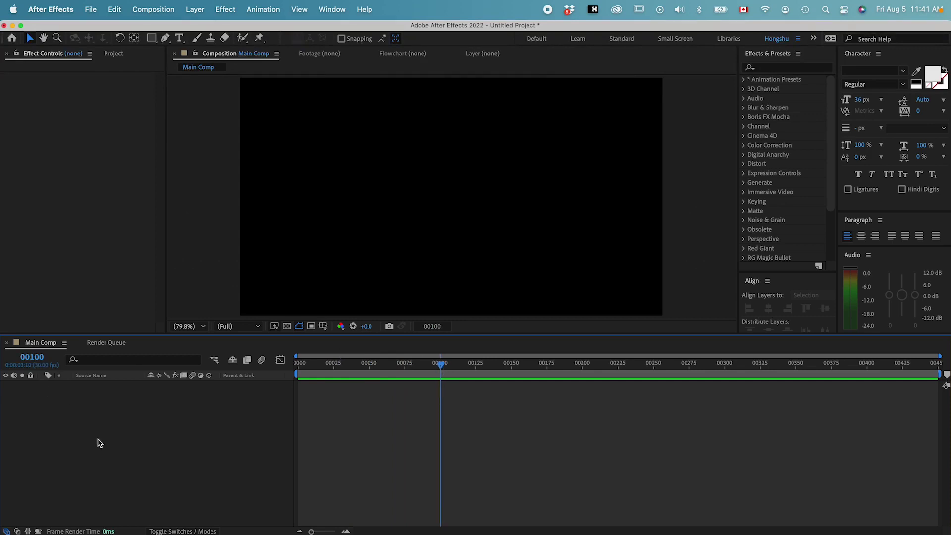
super+click(34, 361)
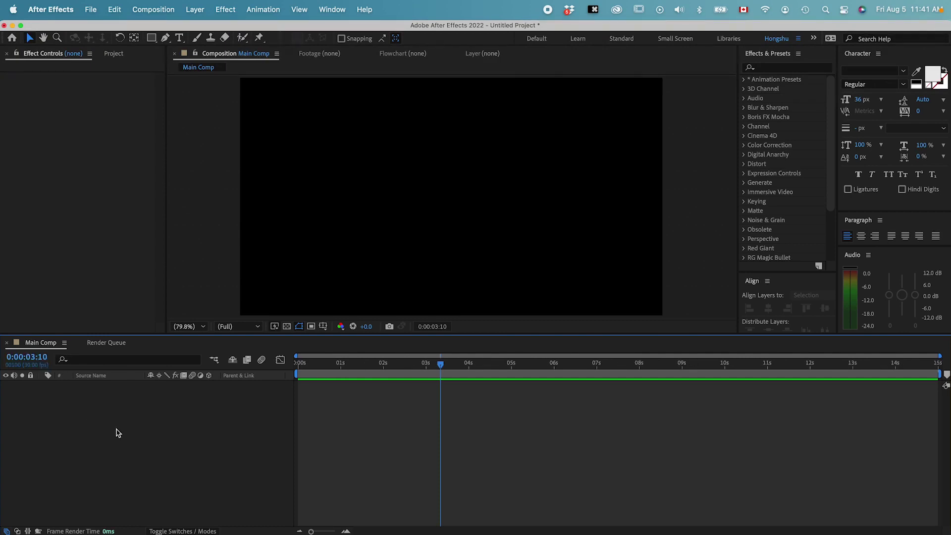
drag(305, 364, 478, 370)
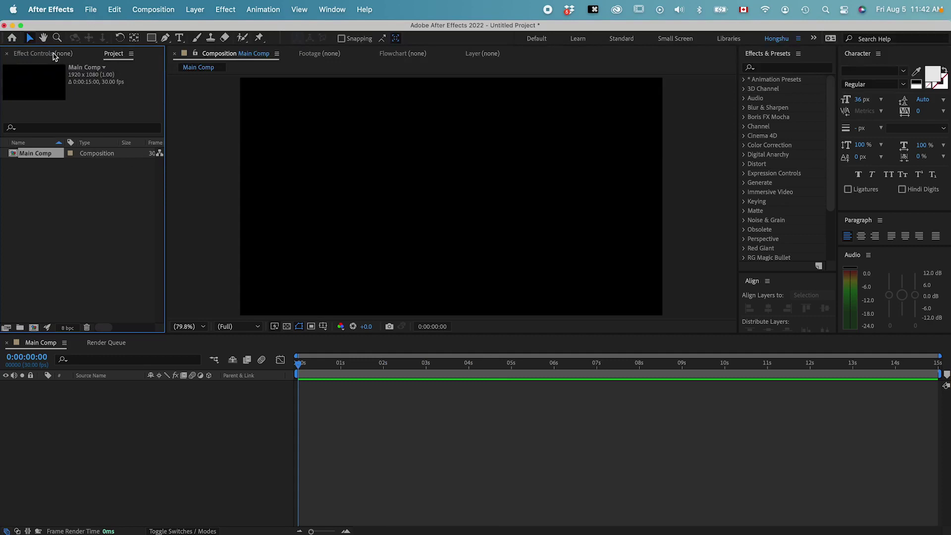